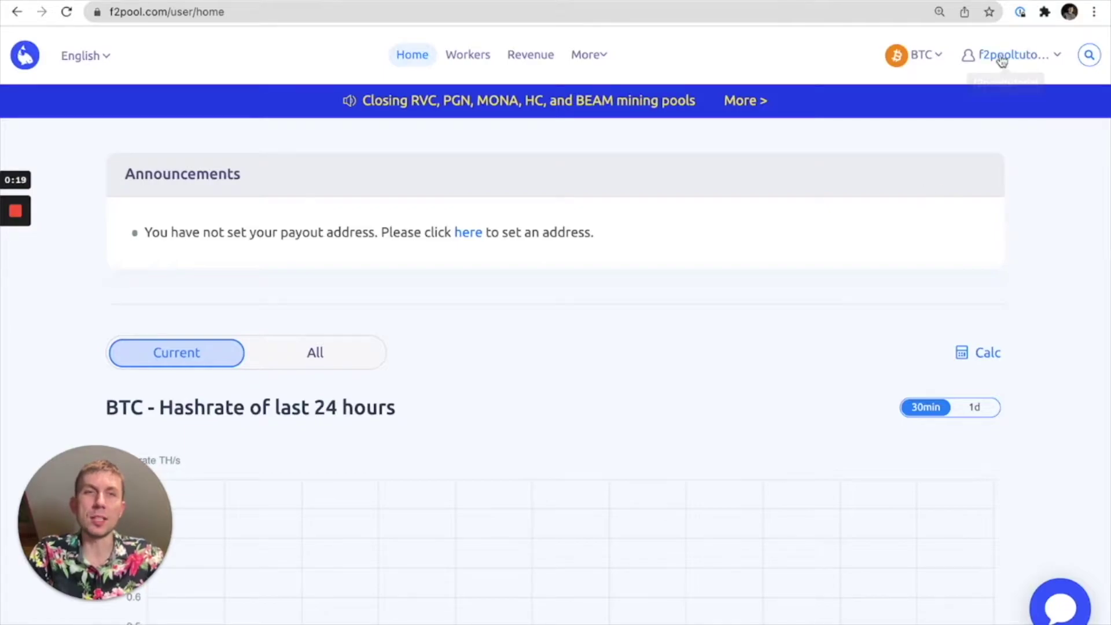
# - Go to Account Settings from the account name menu at top right
pyautogui.moveTo(995, 62)
pyautogui.click(936, 245)
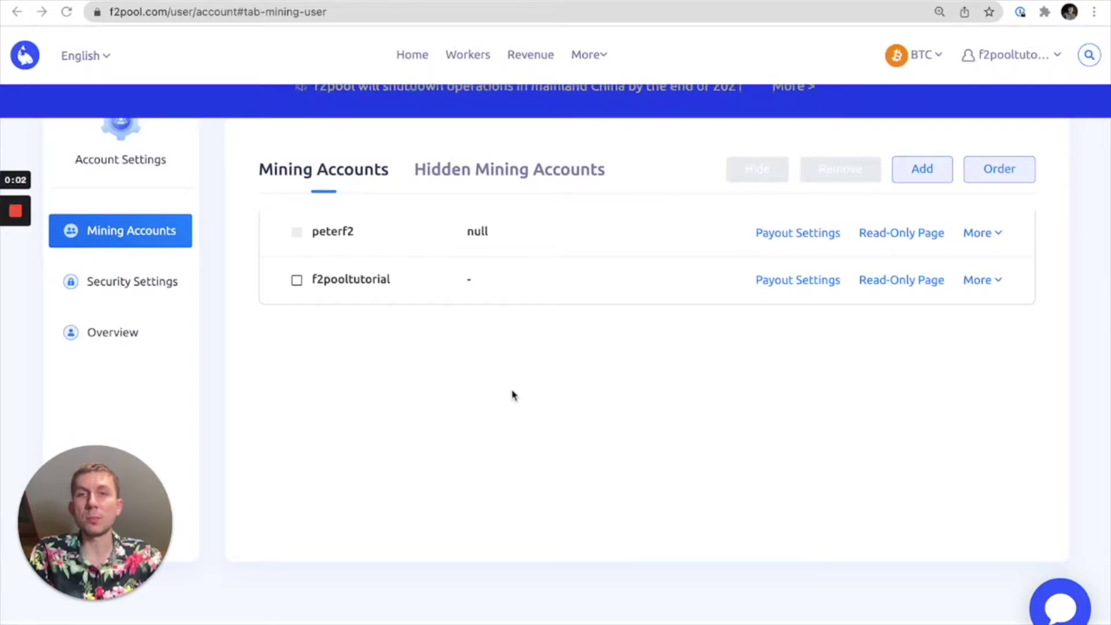
# - Open the Add LTC Address form from the f2pooltutorial account's payout settings
pyautogui.click(379, 281)
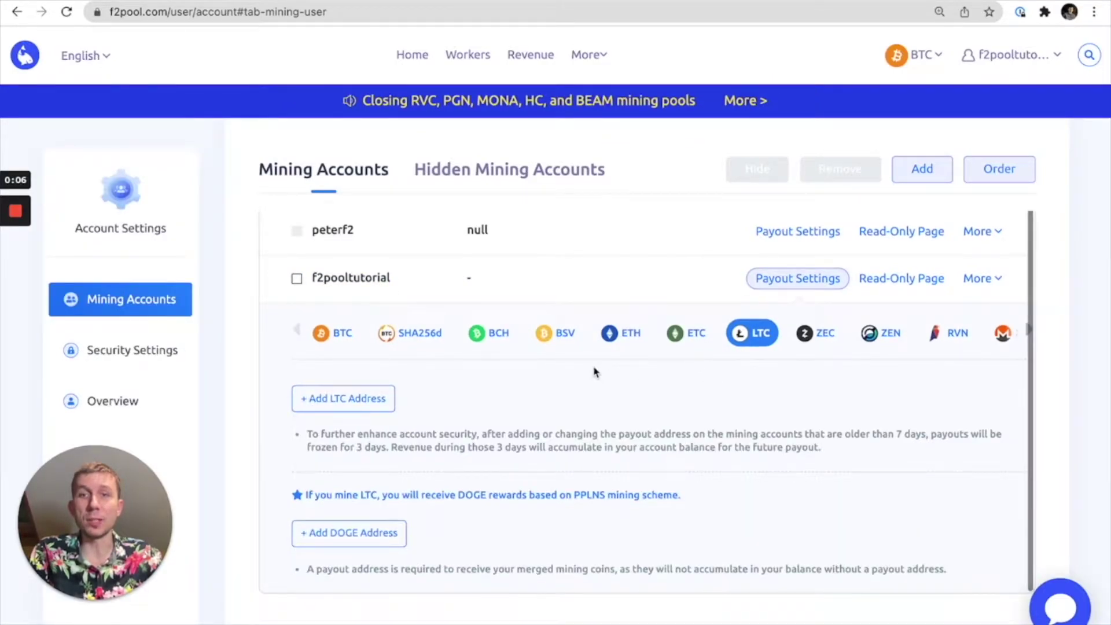
pyautogui.click(325, 402)
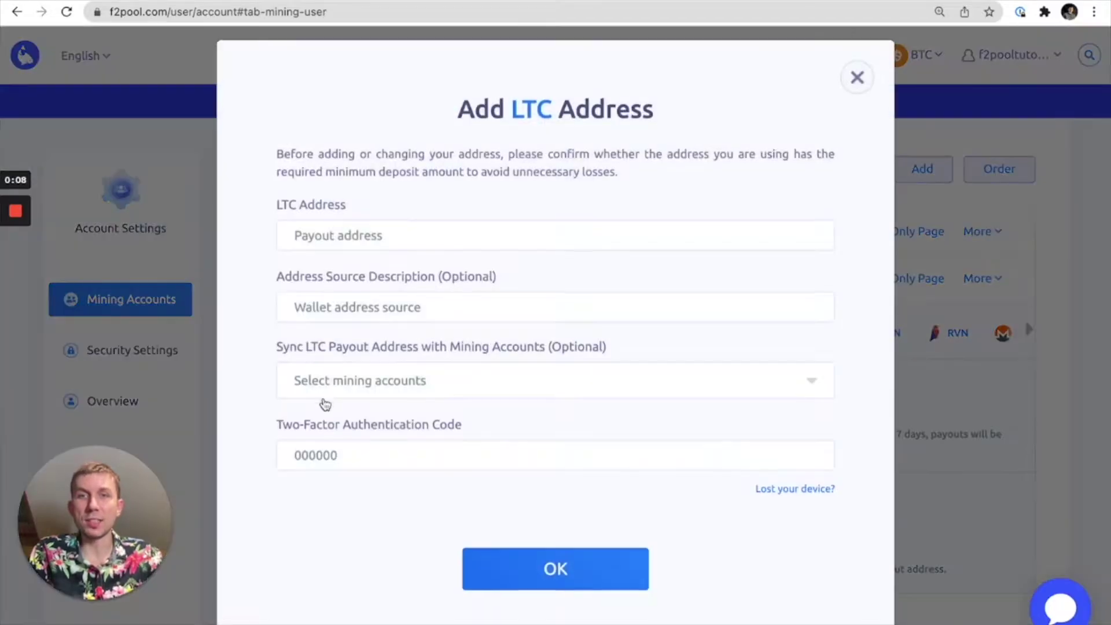
pyautogui.click(445, 287)
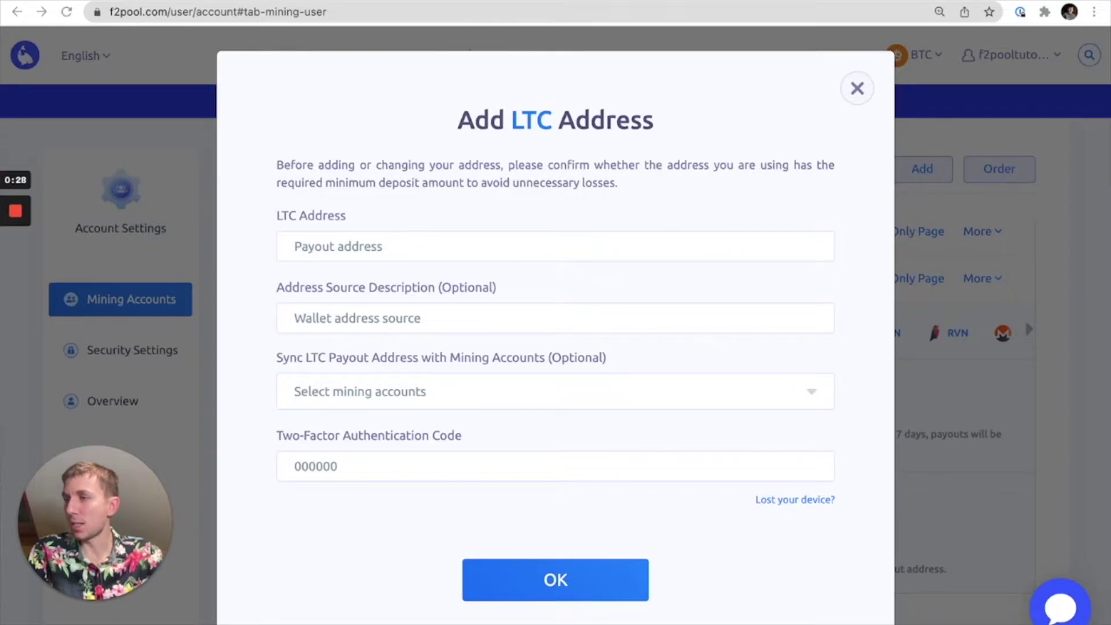
# - Submit the pasted LTC address with source 'Binance', synced to all mining users, with the 2FA code
pyautogui.click(386, 242)
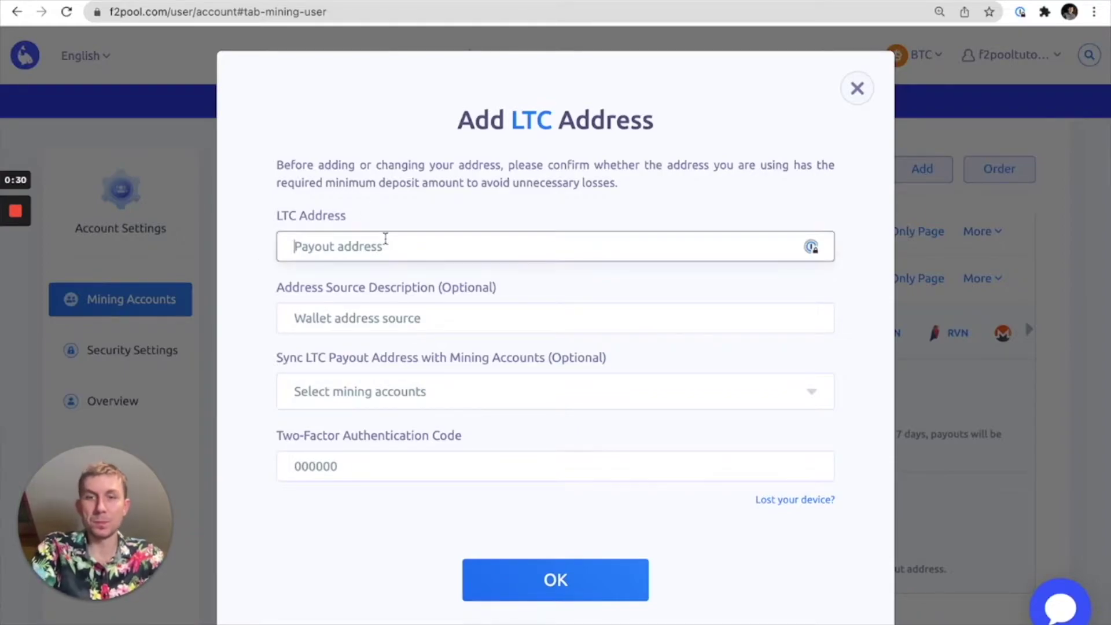
pyautogui.click(398, 308)
pyautogui.write('B')
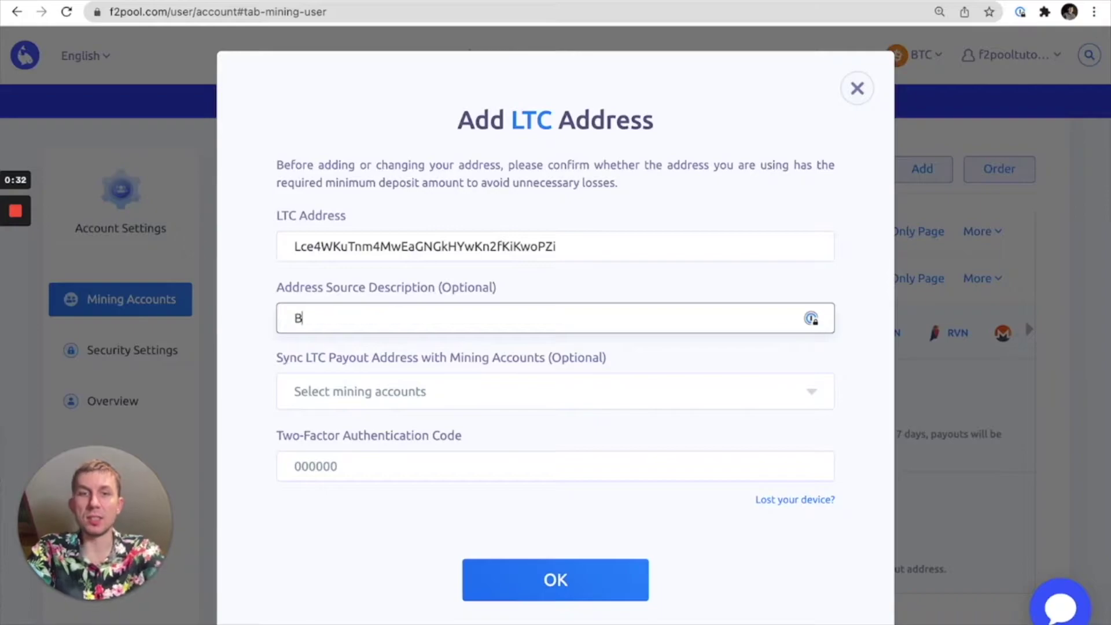
pyautogui.write('inance')
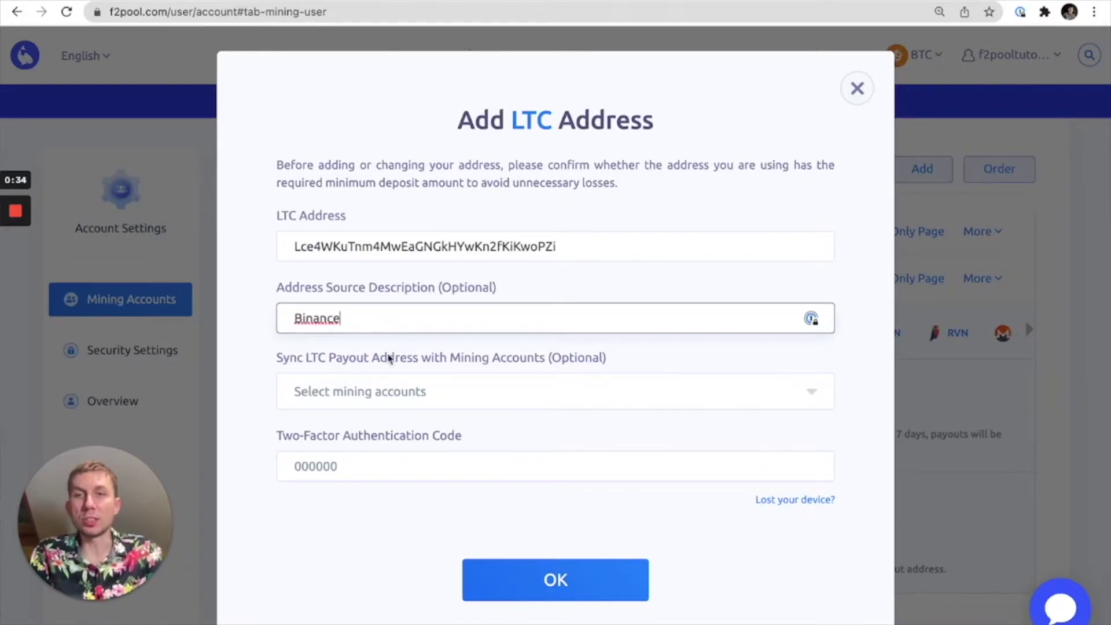
pyautogui.click(404, 393)
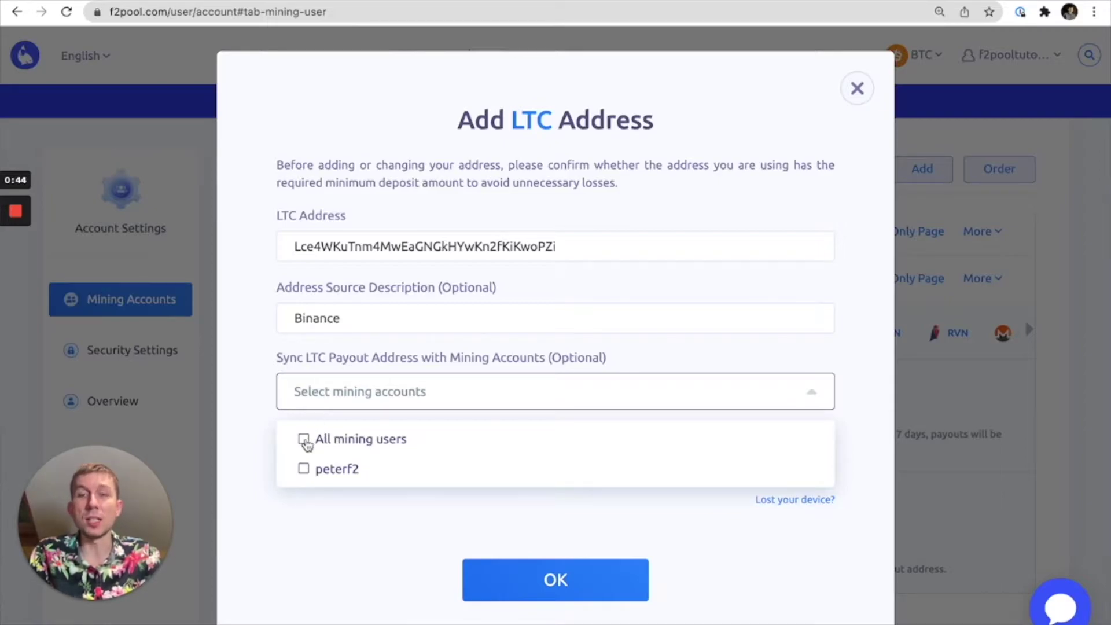
pyautogui.click(304, 441)
pyautogui.click(253, 448)
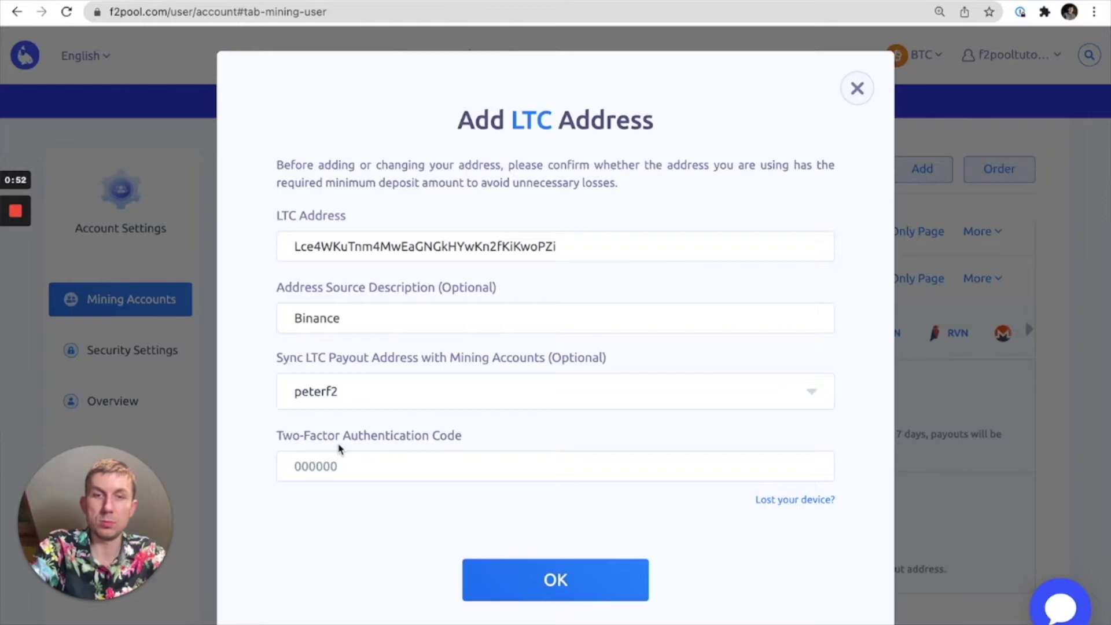
pyautogui.click(323, 465)
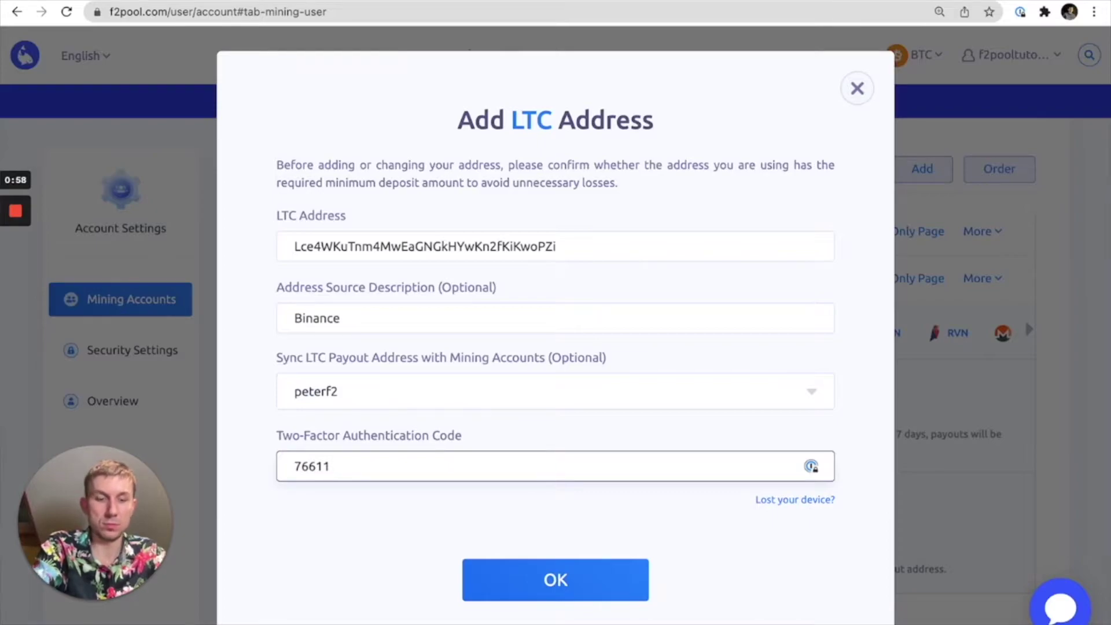
pyautogui.press('Return')
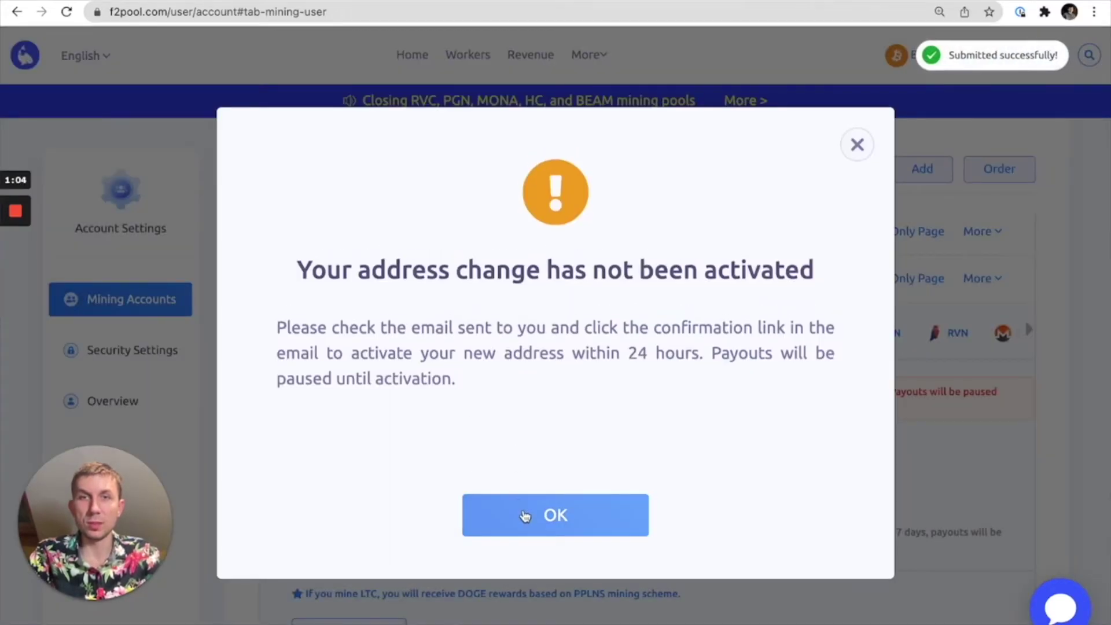
# - Dismiss the notice, confirm the LTC change via the e-mail link, and return home
pyautogui.click(525, 514)
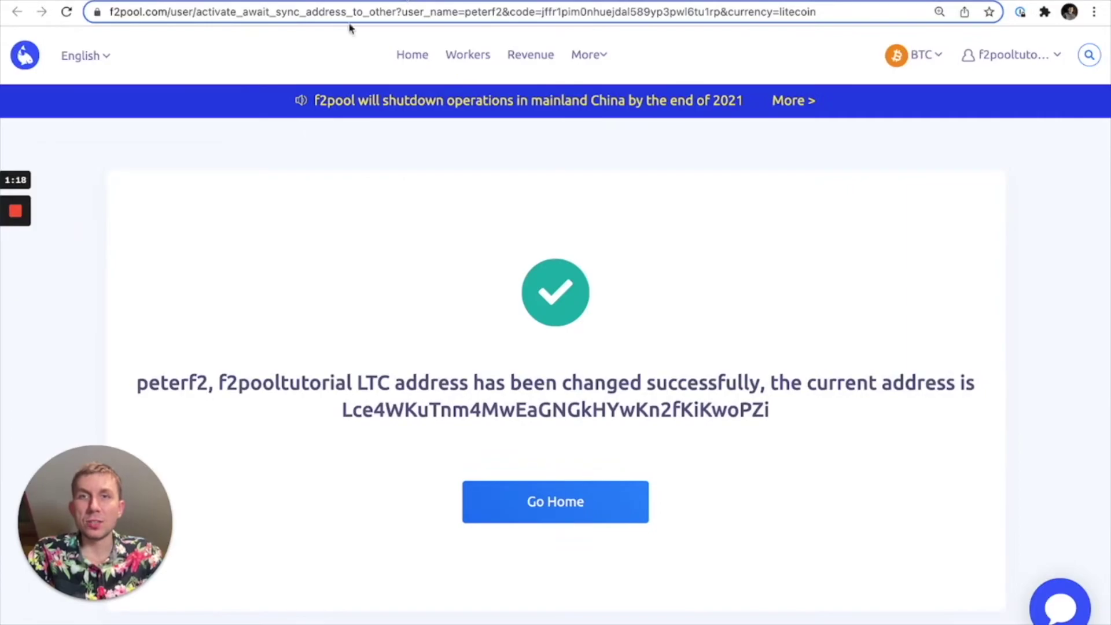
pyautogui.scroll(-5, 581, 364)
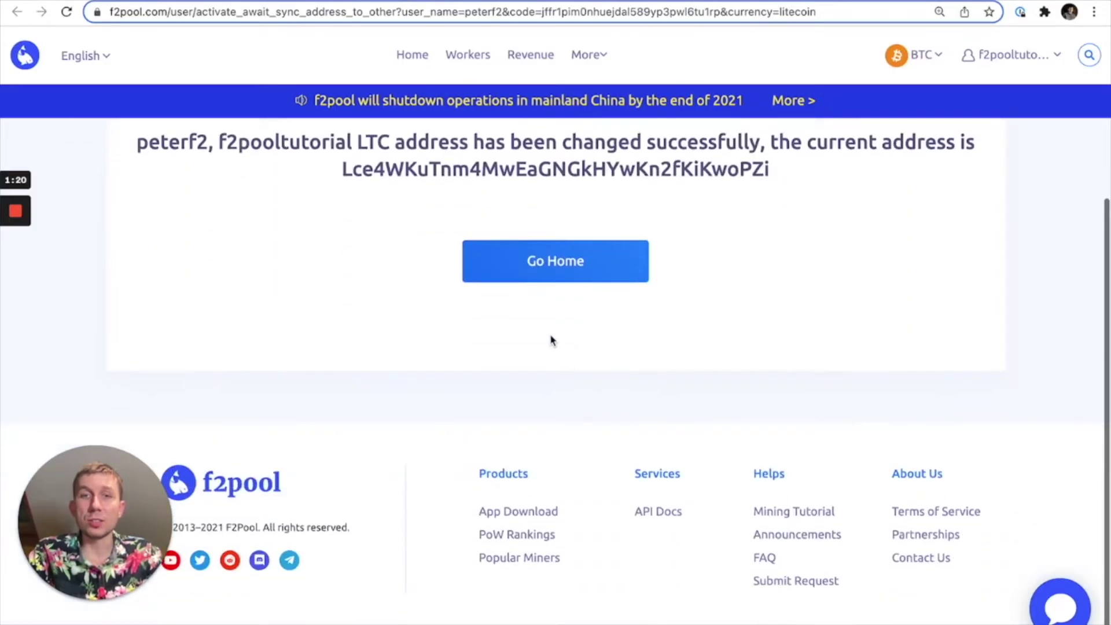
pyautogui.click(549, 272)
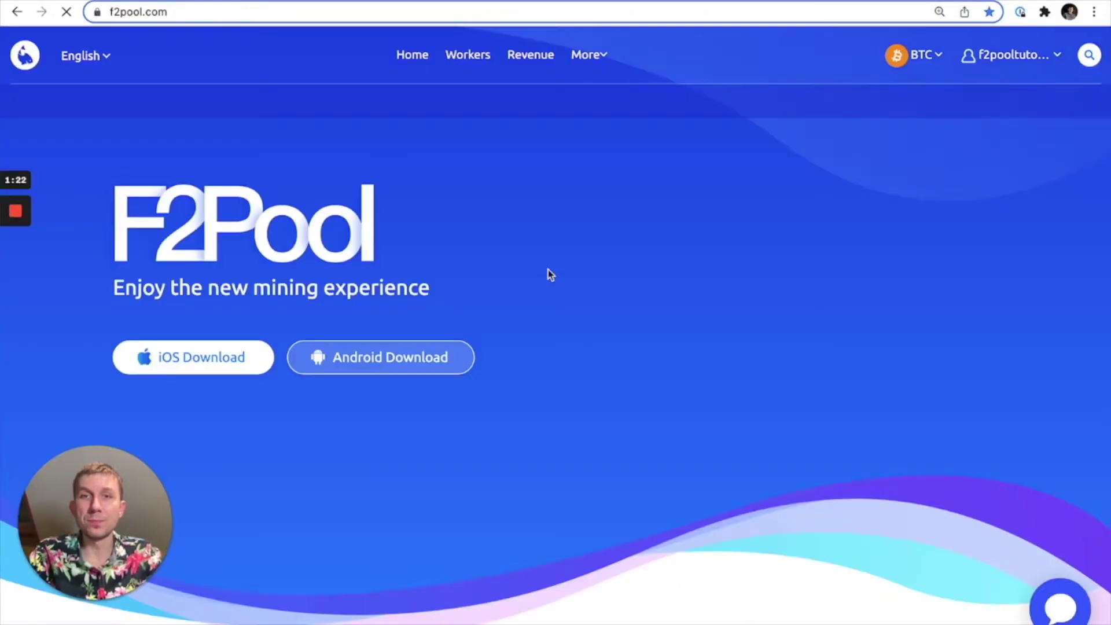
# - Review the tutorial account's LTC payout address, then bring up the Add DOGE Address form
pyautogui.click(996, 63)
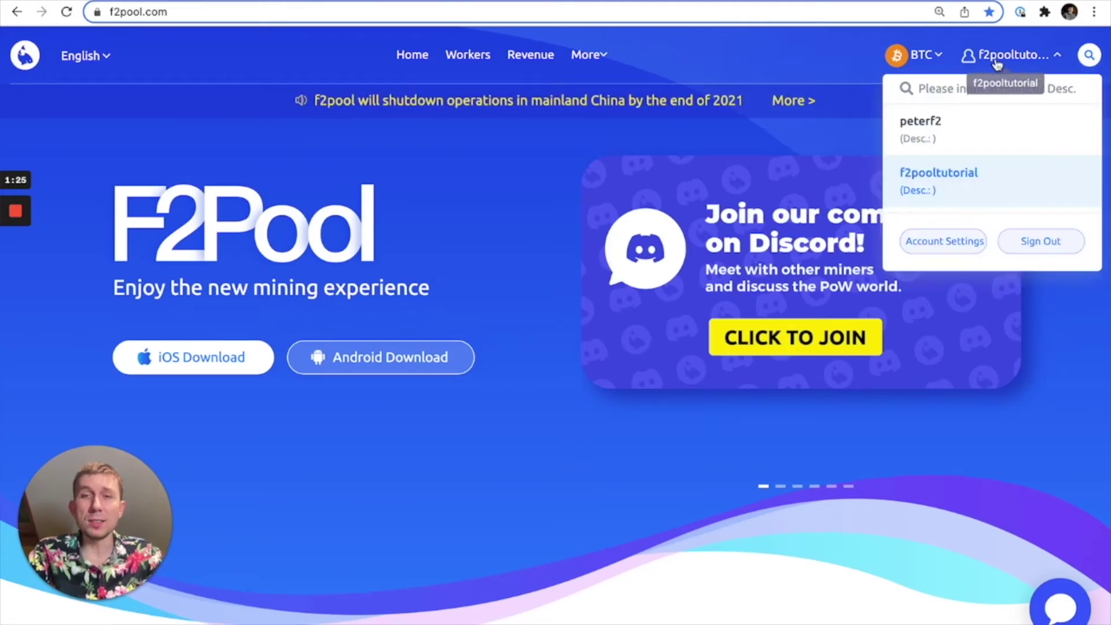
pyautogui.click(955, 242)
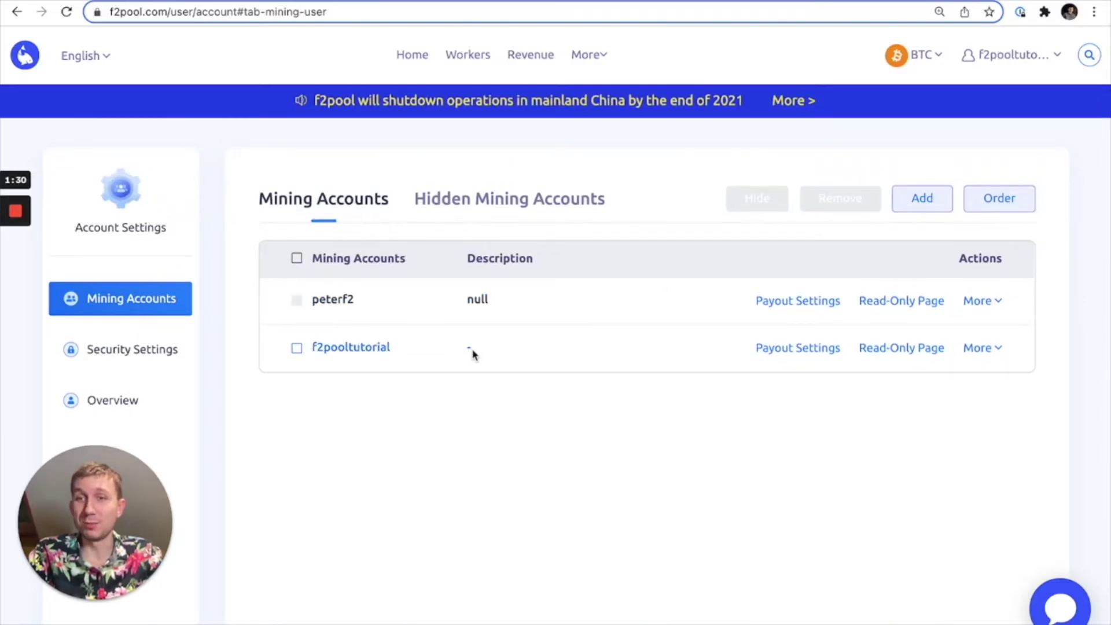
pyautogui.click(472, 354)
pyautogui.click(749, 403)
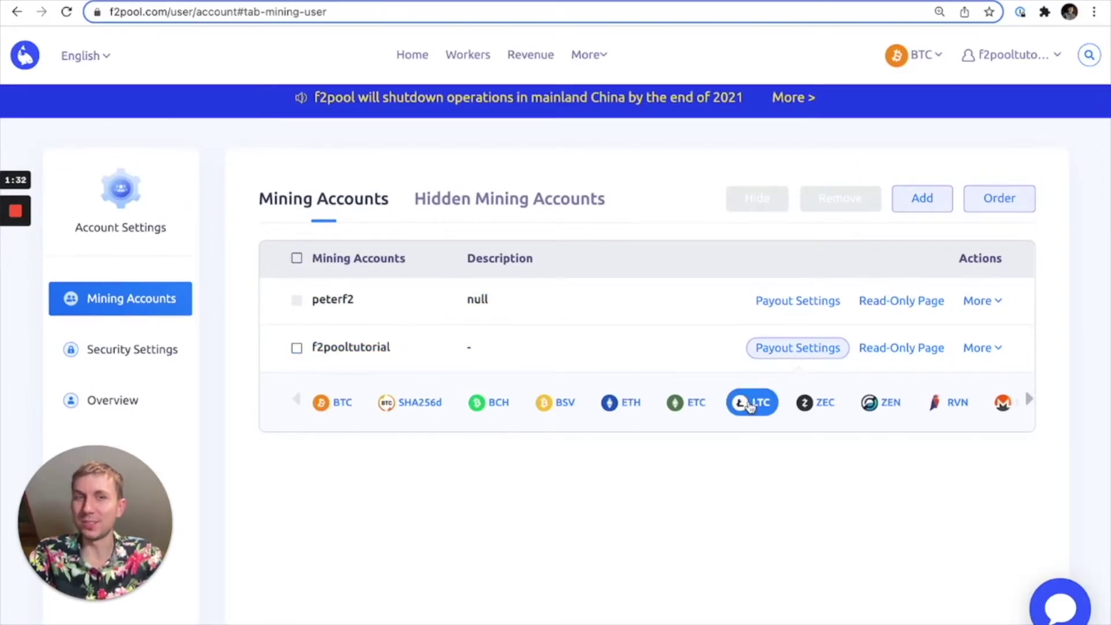
pyautogui.scroll(-2, 594, 412)
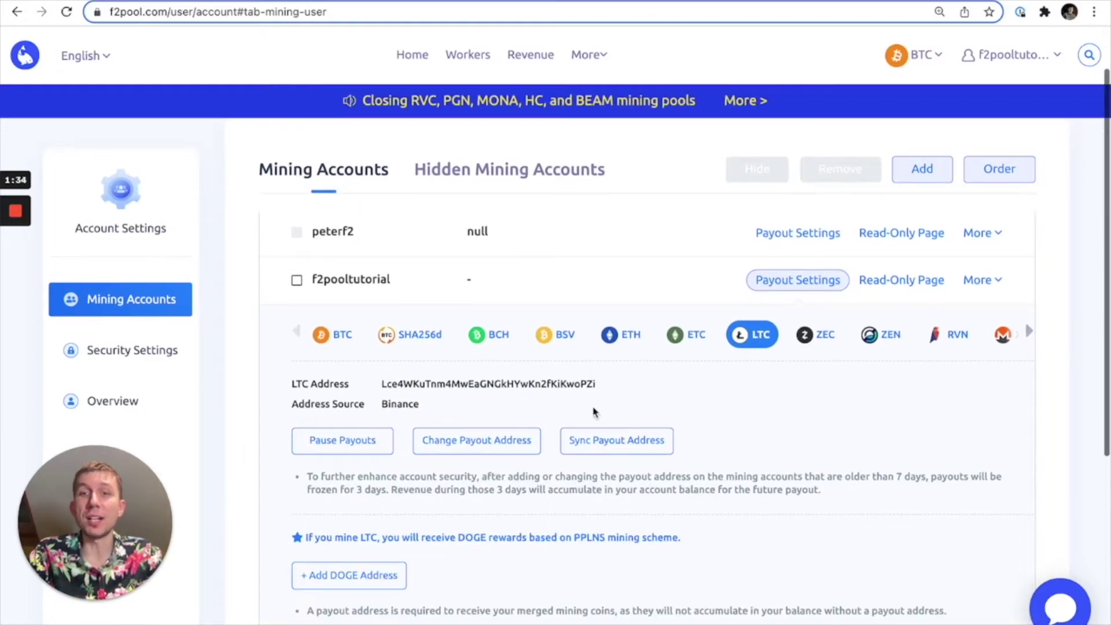
pyautogui.scroll(-5, 595, 408)
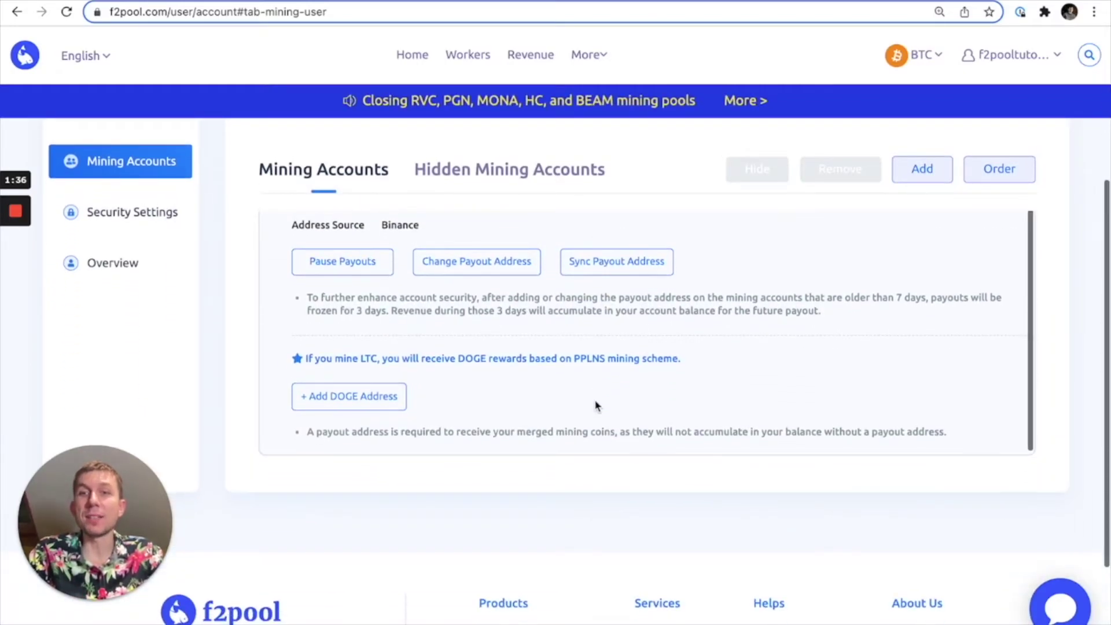
pyautogui.scroll(2, 585, 404)
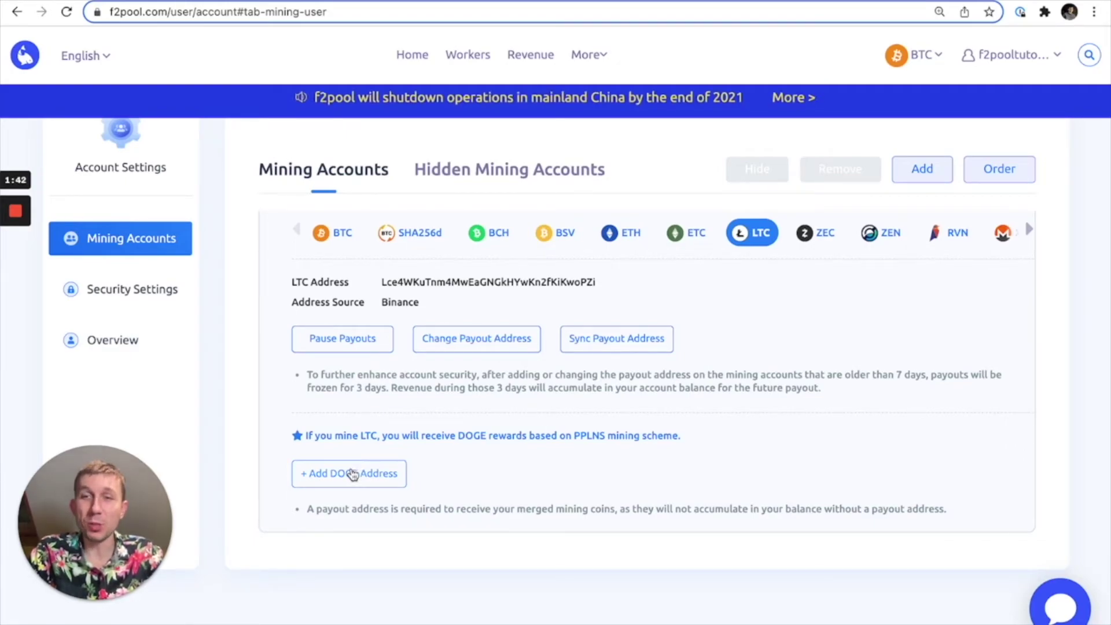
pyautogui.click(353, 472)
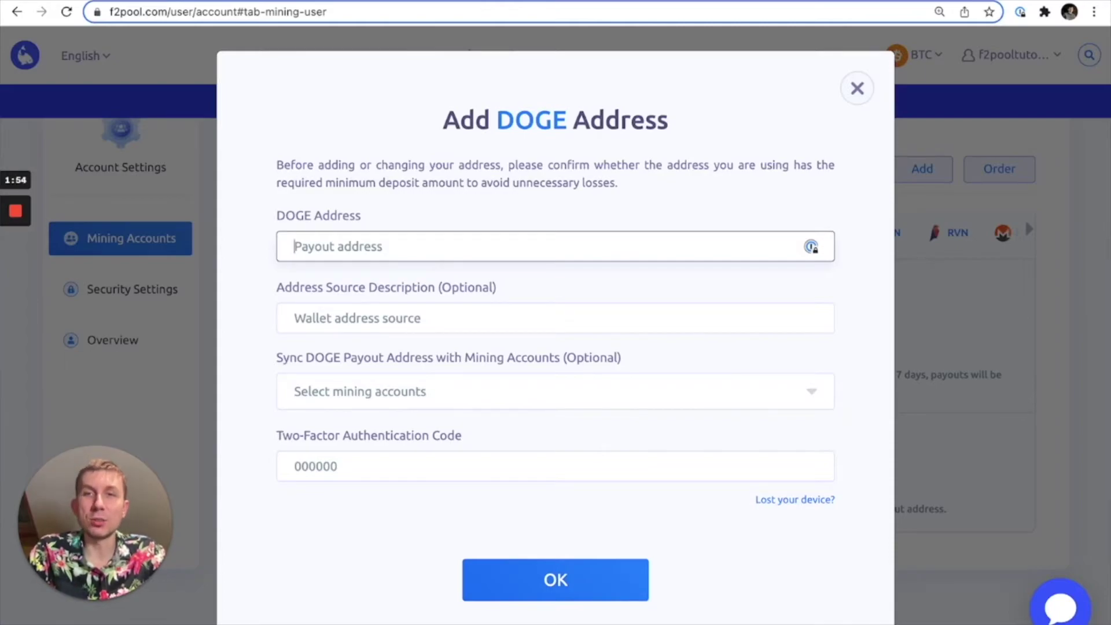
# - Submit the pasted DOGE address with source 'Binance', no synced accounts, and the 2FA code
pyautogui.press('super+Tab')
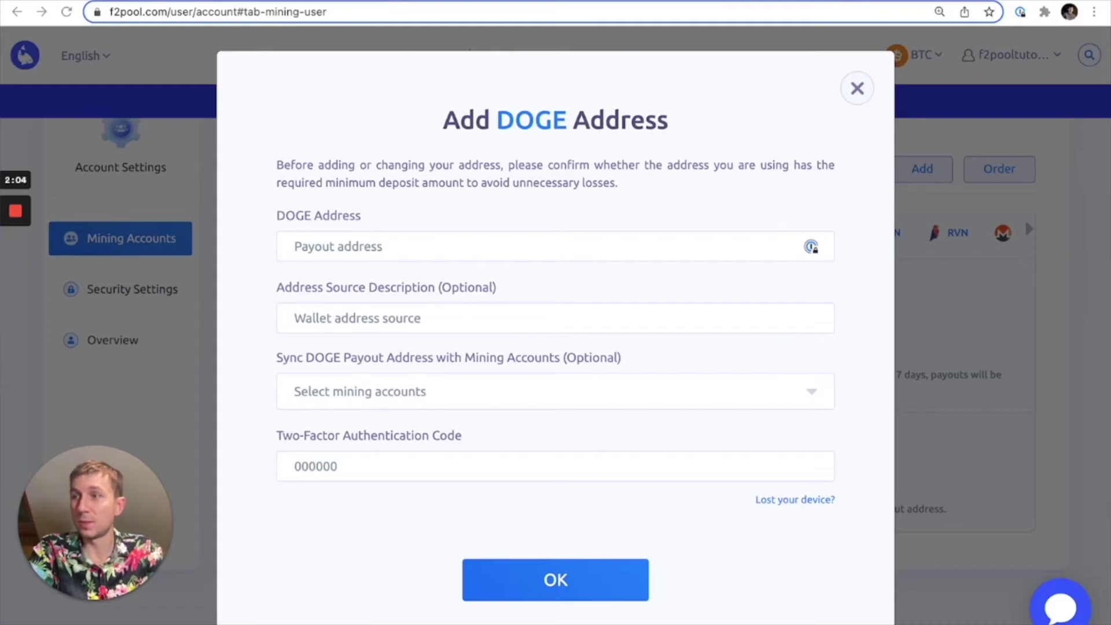
pyautogui.click(358, 254)
pyautogui.click(419, 316)
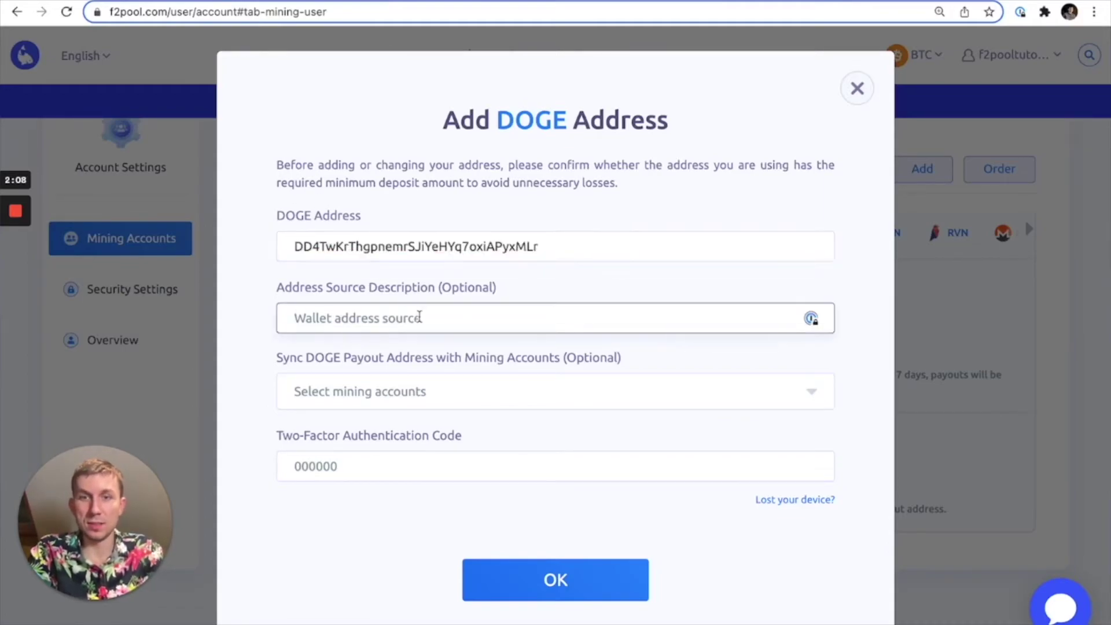
pyautogui.write('Binance')
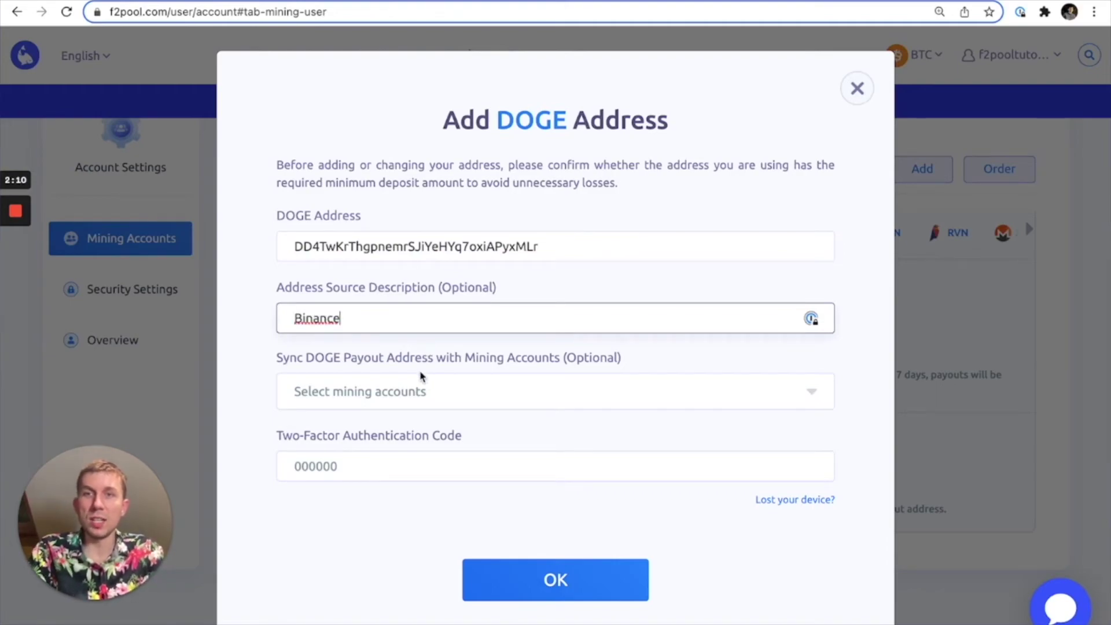
pyautogui.click(418, 380)
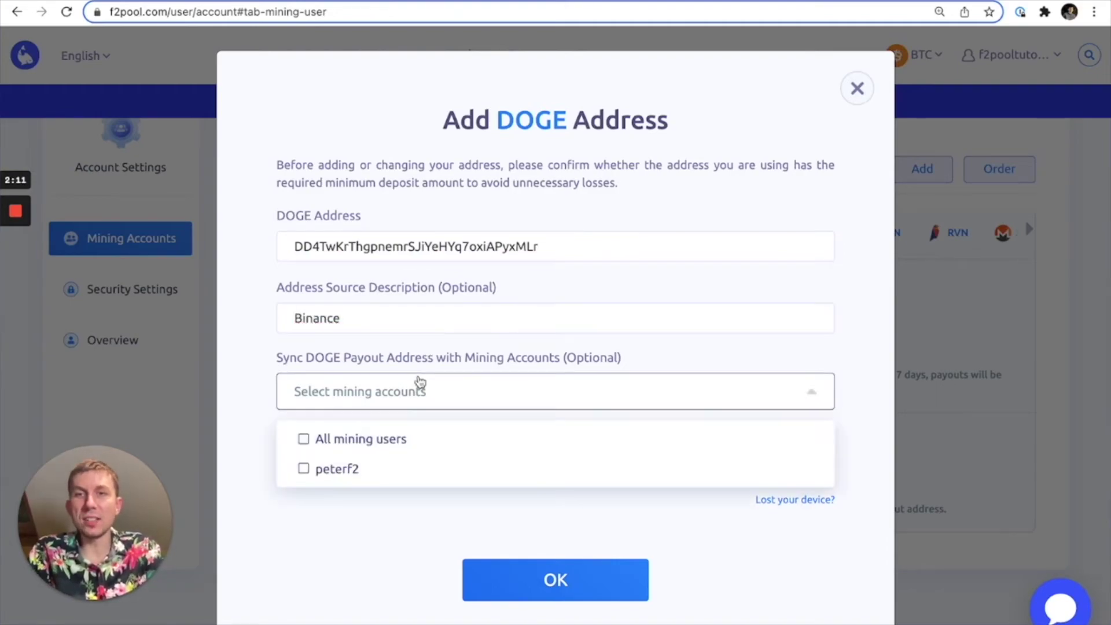
pyautogui.click(261, 385)
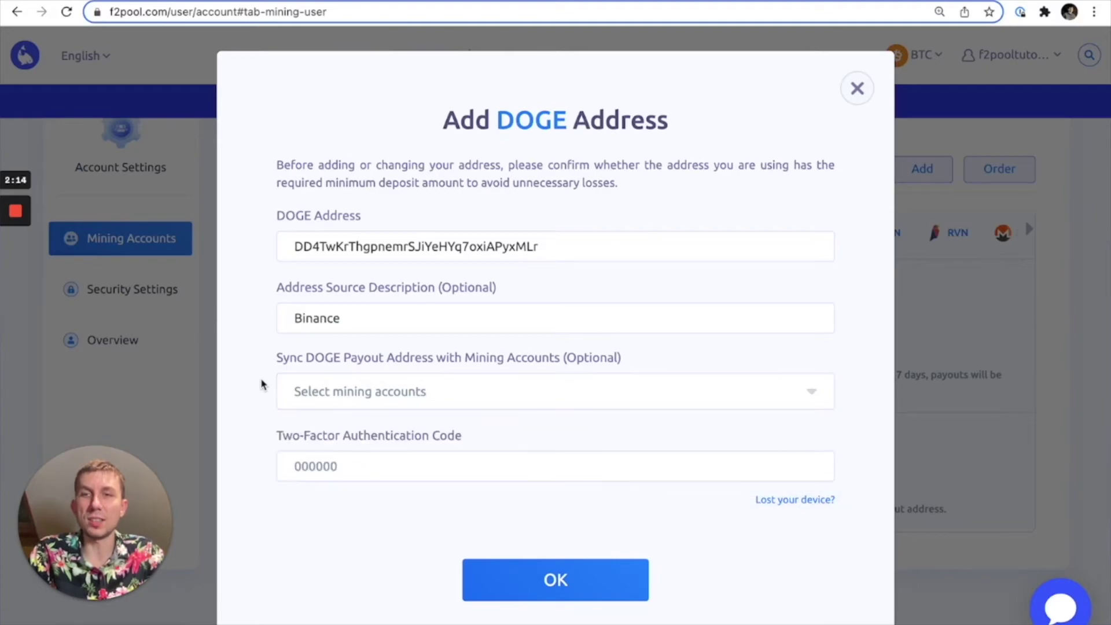
pyautogui.click(407, 468)
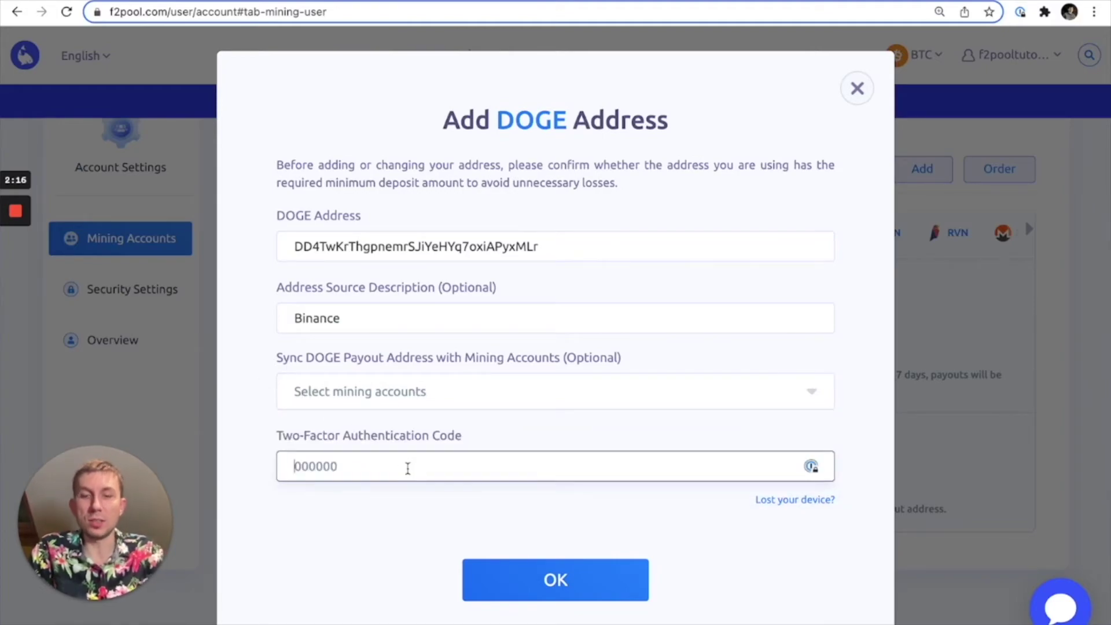
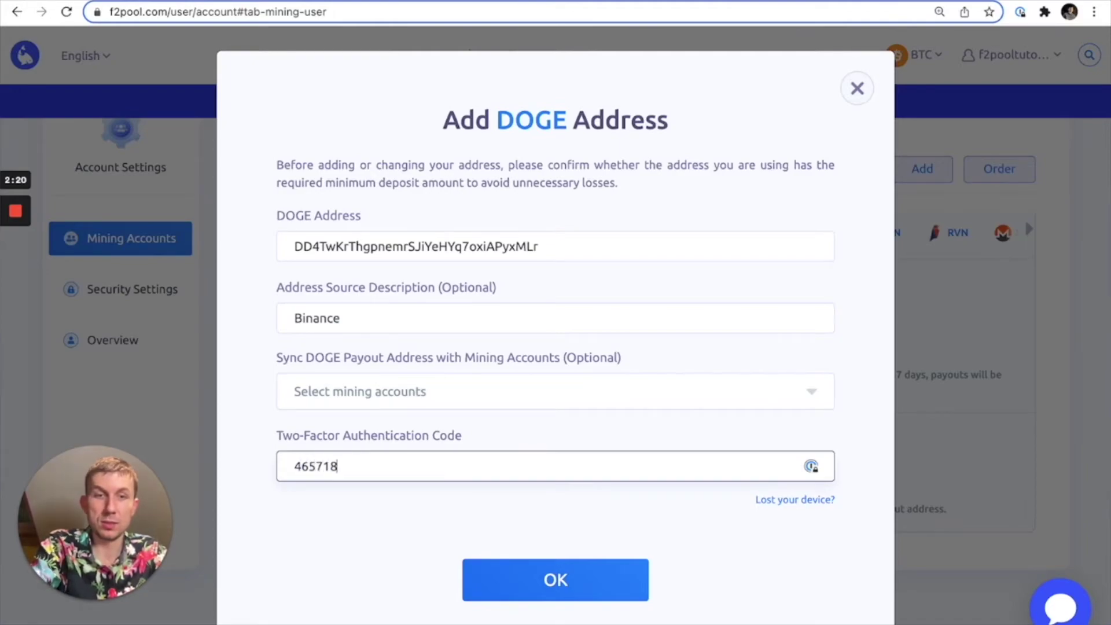
pyautogui.press('Return')
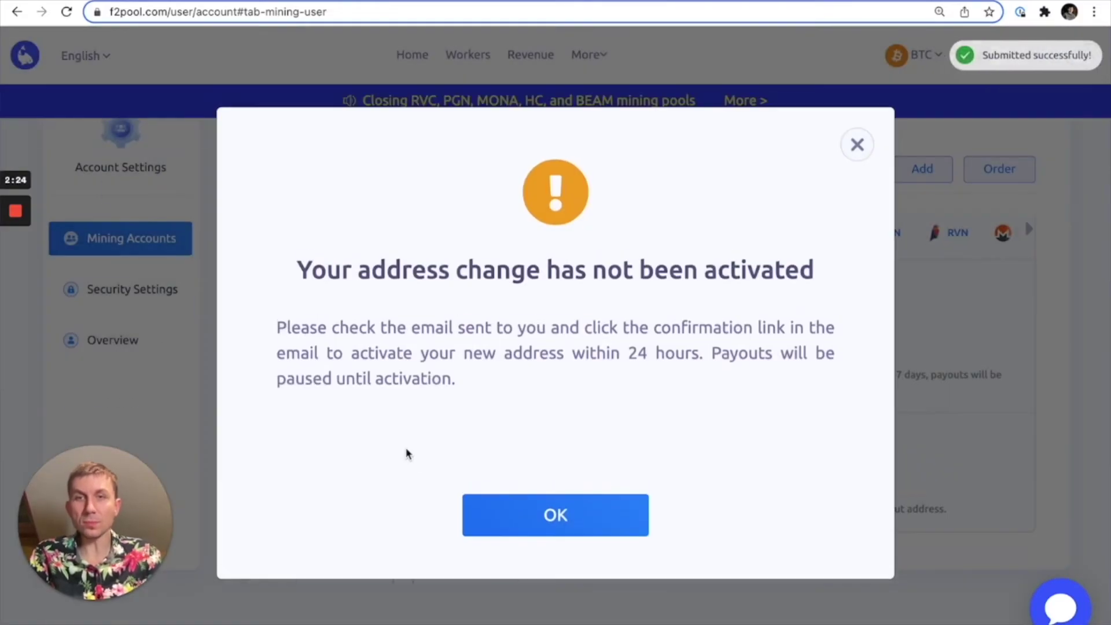
# - Dismiss the notice, confirm the DOGE change via the e-mail link, and return home
pyautogui.click(523, 503)
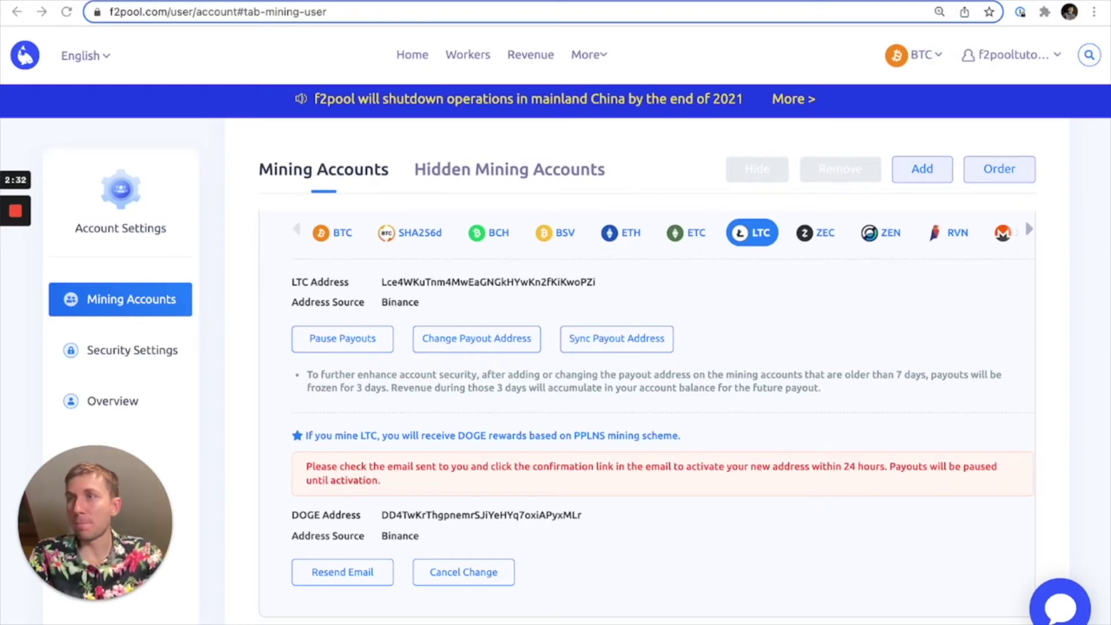
pyautogui.hotkey('ctrl', 'Tab')
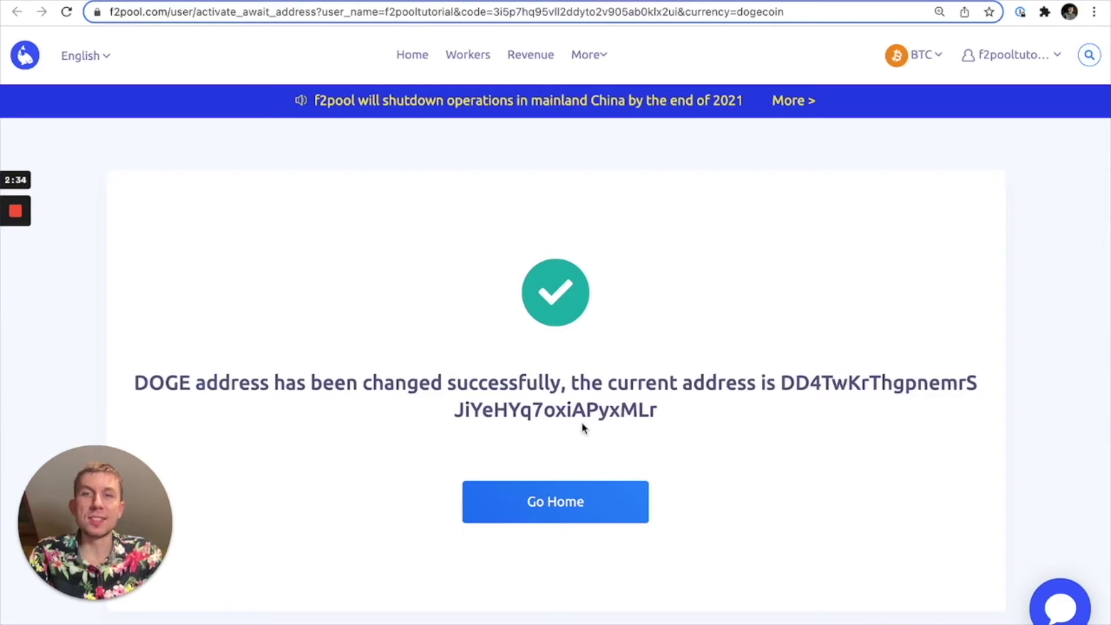
pyautogui.click(551, 515)
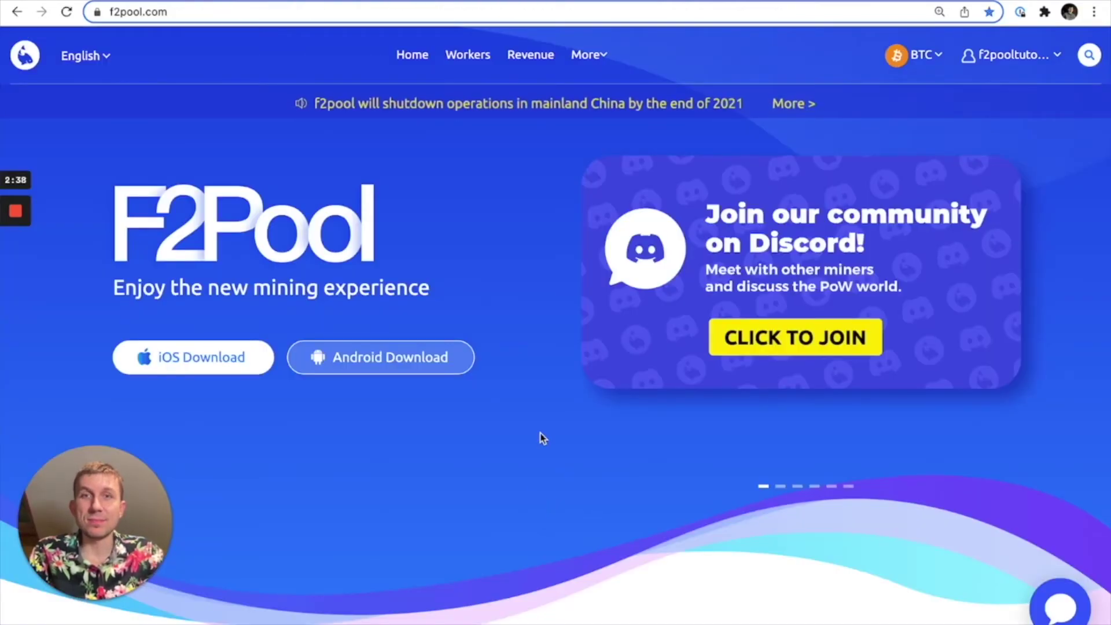